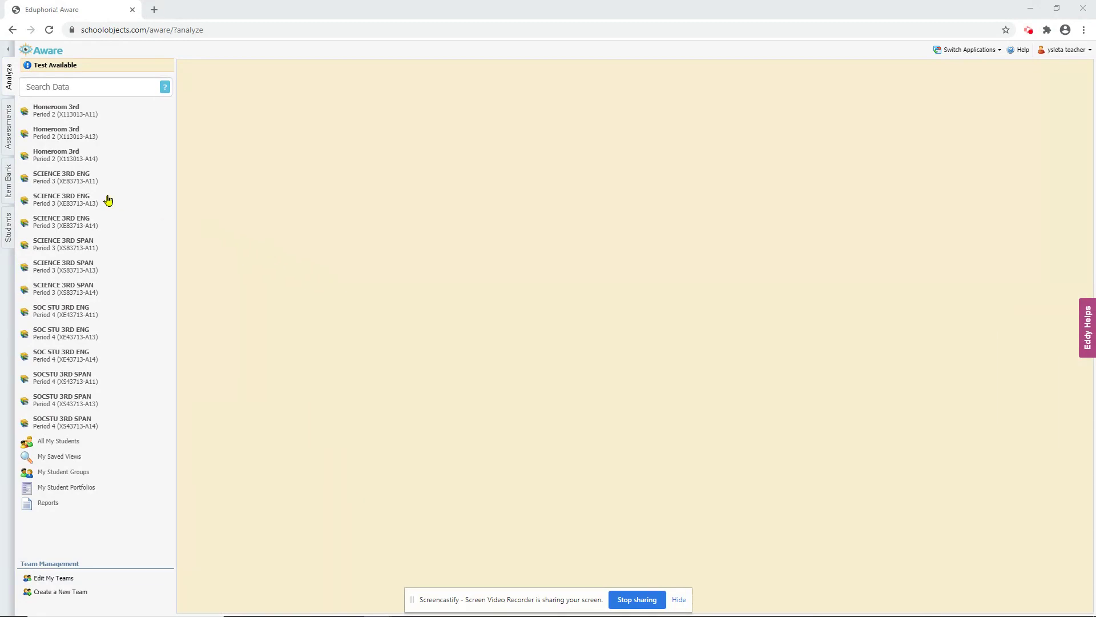
Step: Search the student records for All My Students to list every assigned student
click(9, 231)
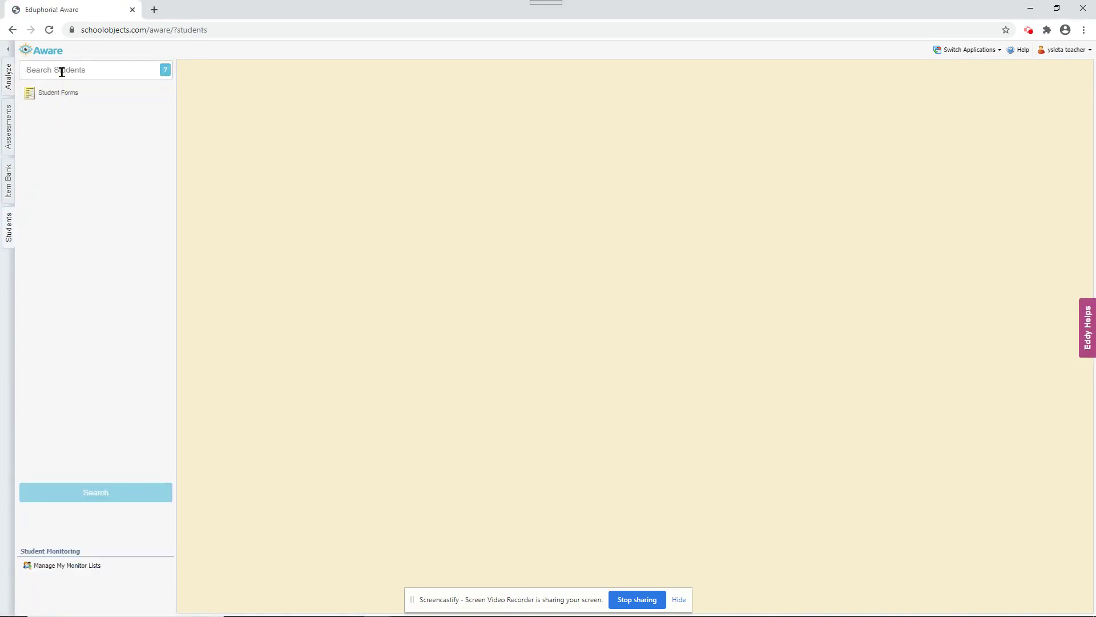
click(63, 71)
text(all)
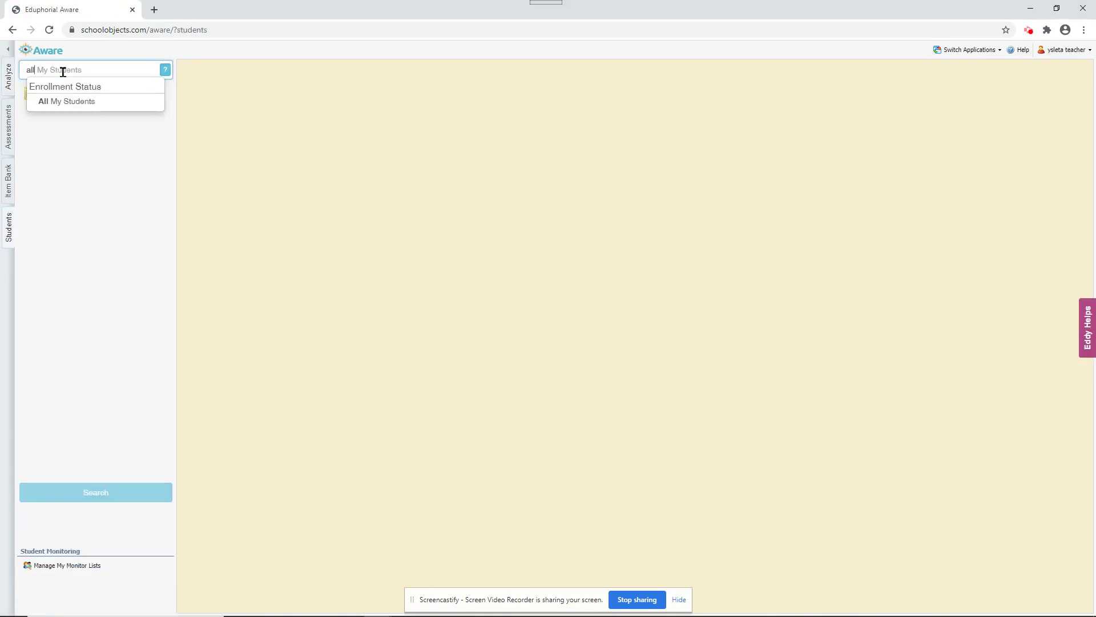
click(63, 102)
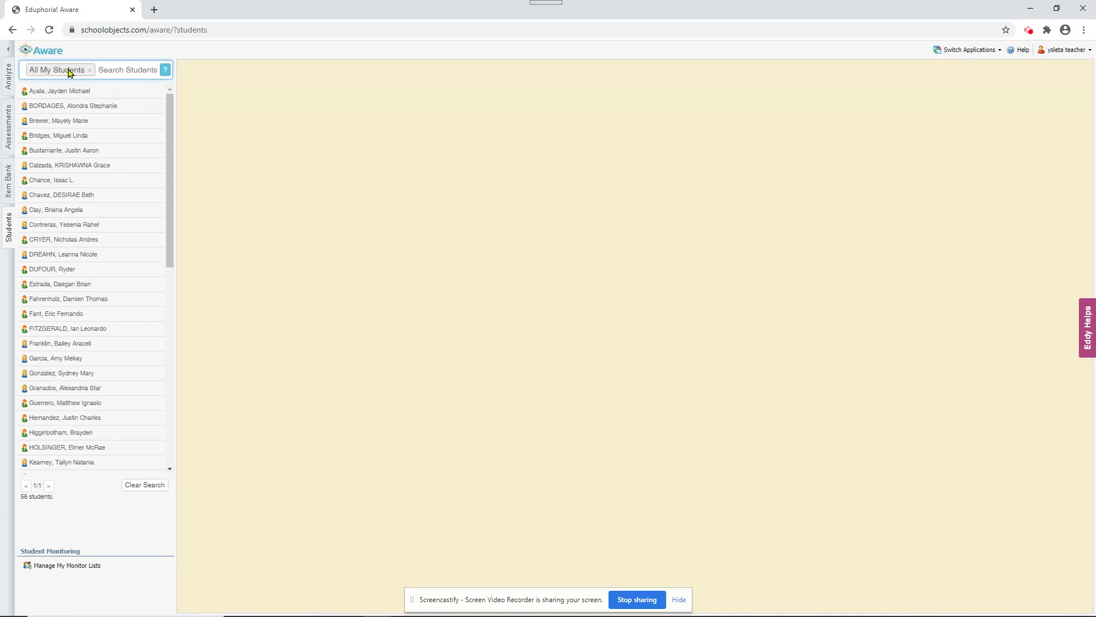
Step: Open the fourth listed student's record and view its password reset form, closing the form without entering a password
click(45, 140)
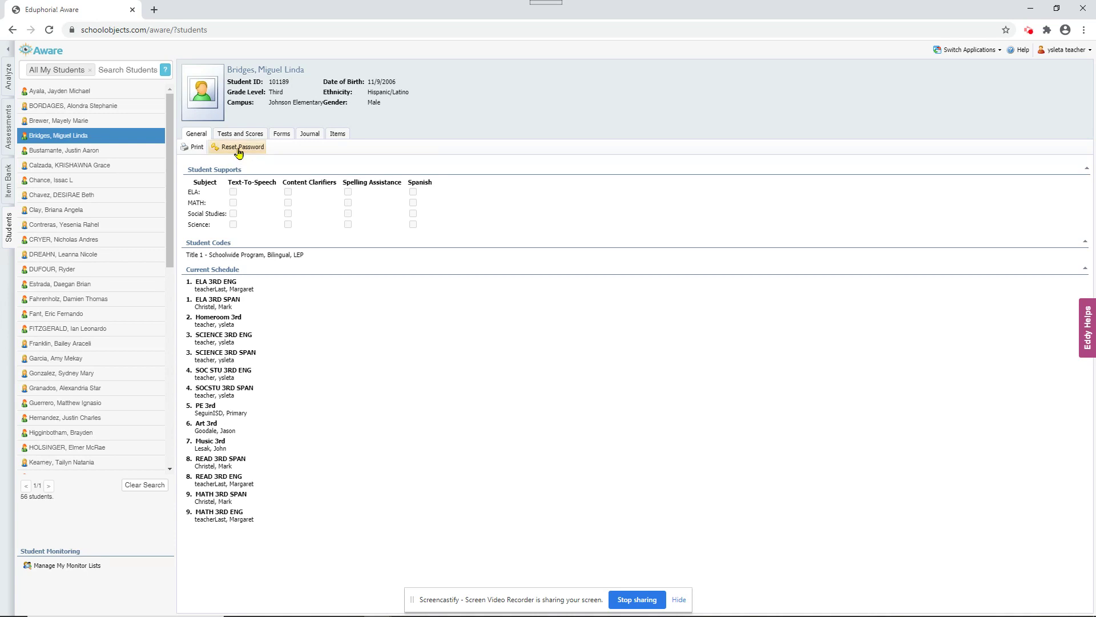
click(239, 150)
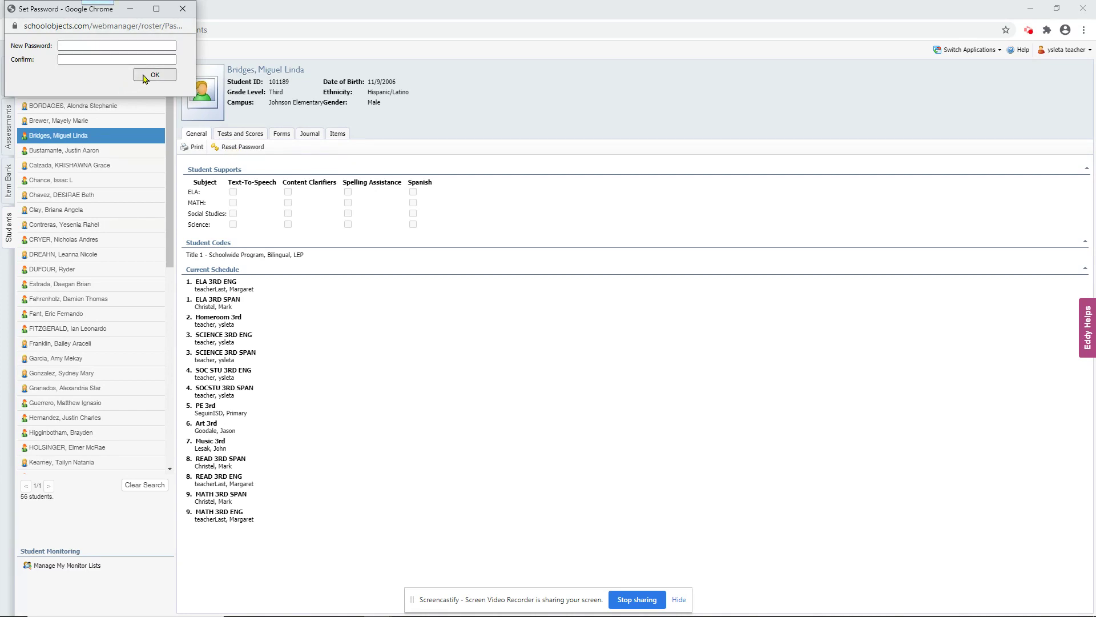
click(183, 9)
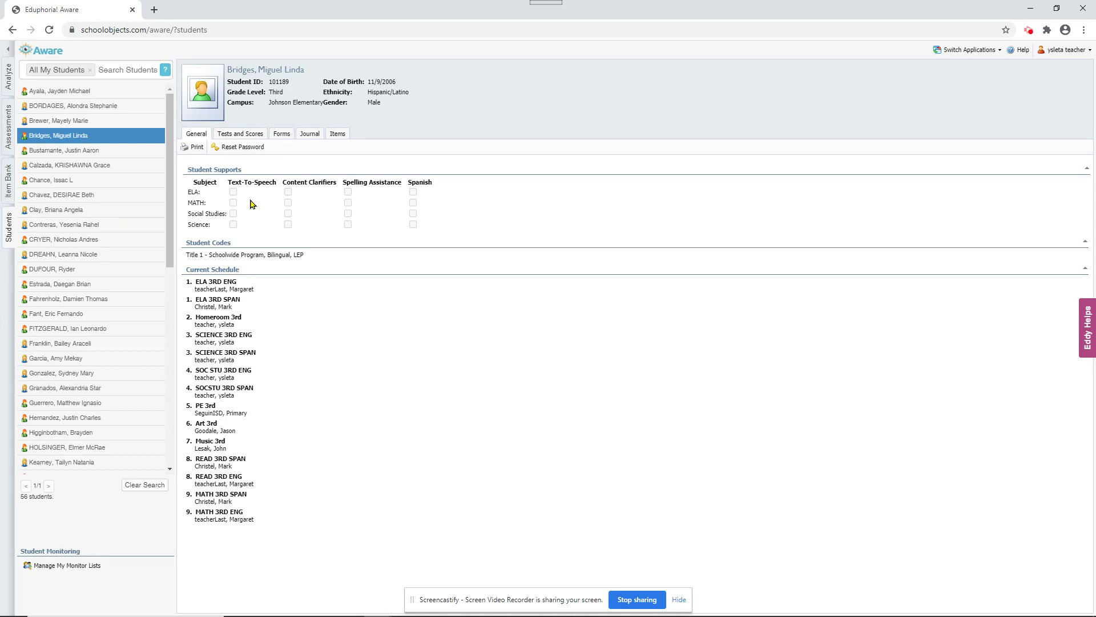
Step: Show the available tests and filter them by My Teacher Tests and by District Assessment, clearing each filter after viewing
click(10, 84)
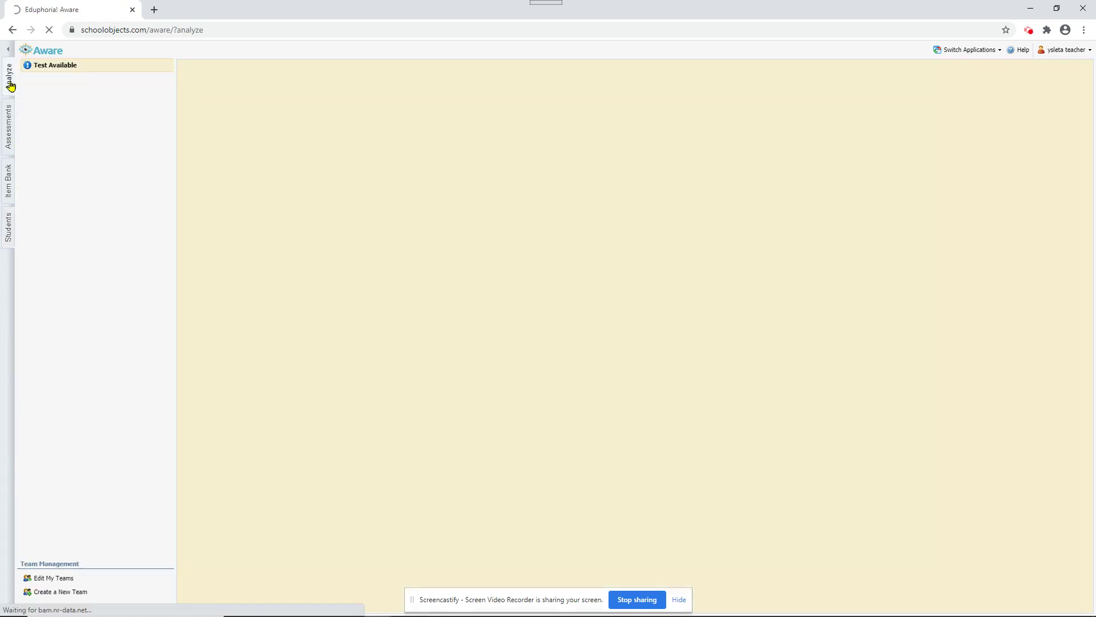
click(51, 68)
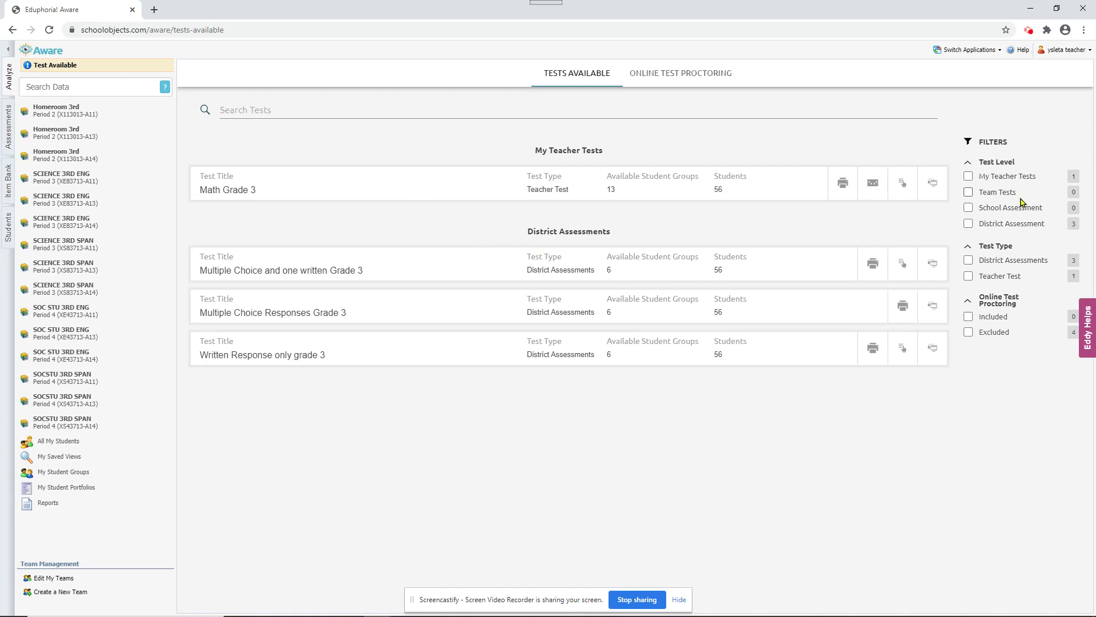
click(968, 176)
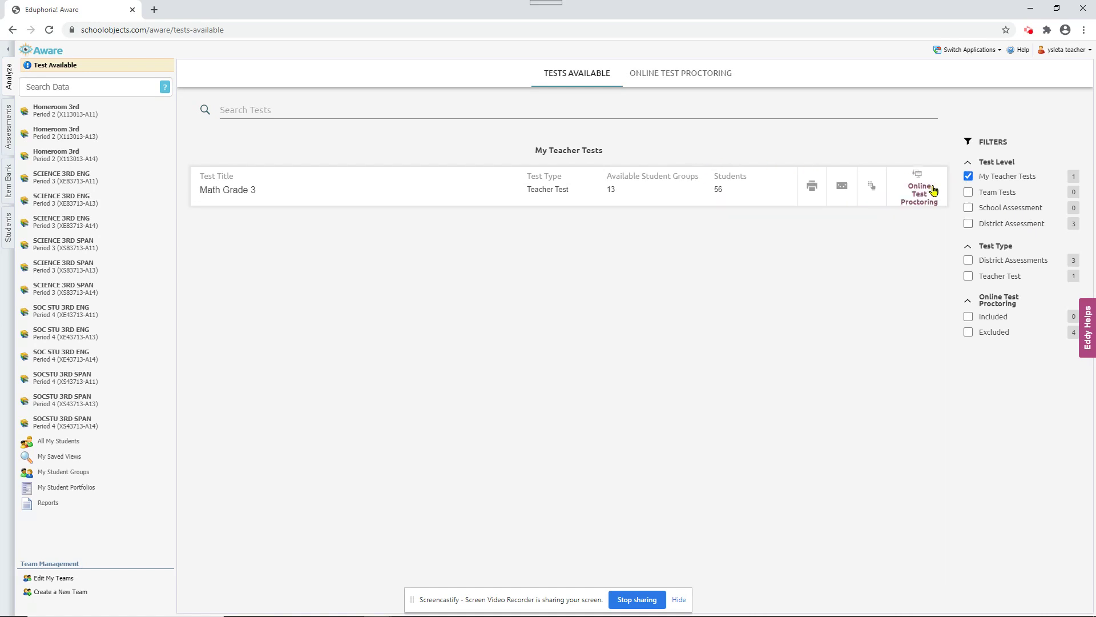
click(968, 176)
click(968, 223)
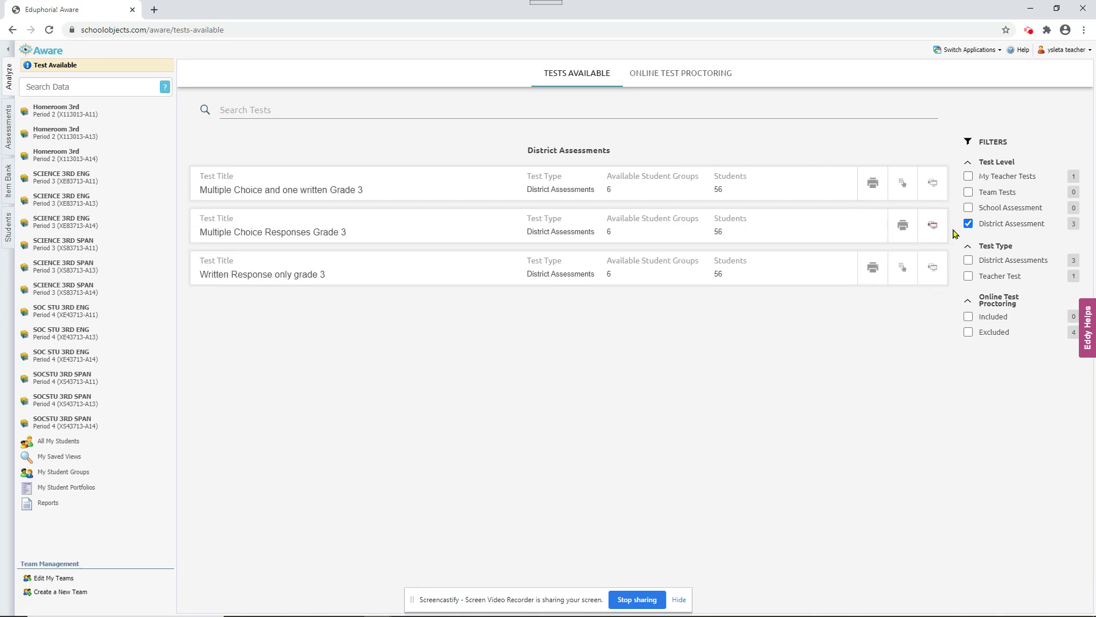
click(968, 223)
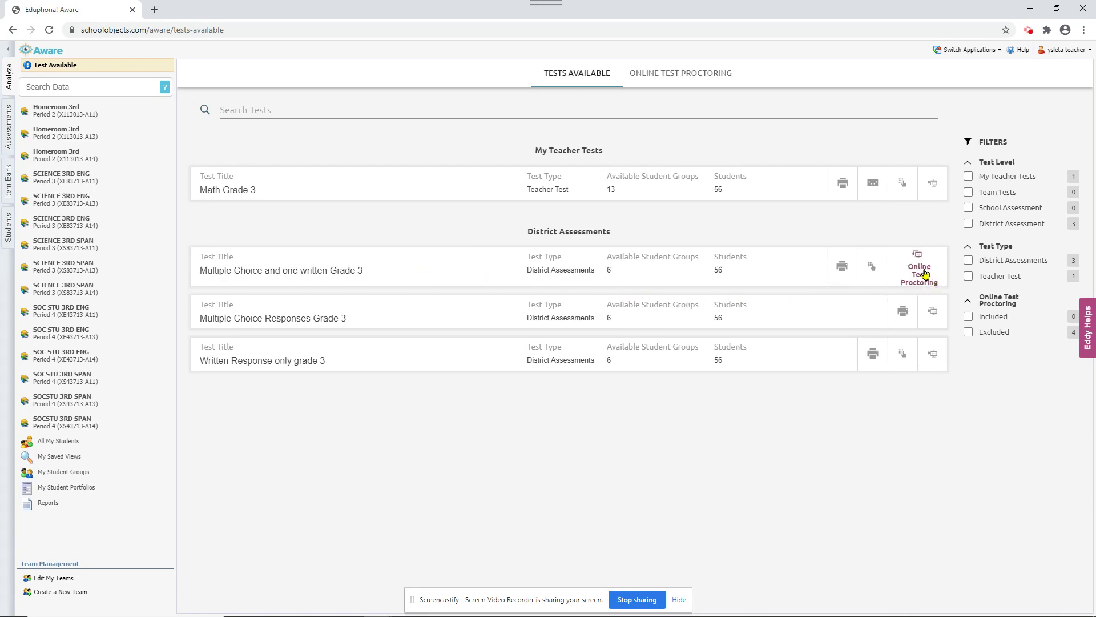
Step: Include the district assessment "Multiple Choice and one written Grade 3" in online test proctoring and open the proctoring view
click(925, 274)
click(692, 84)
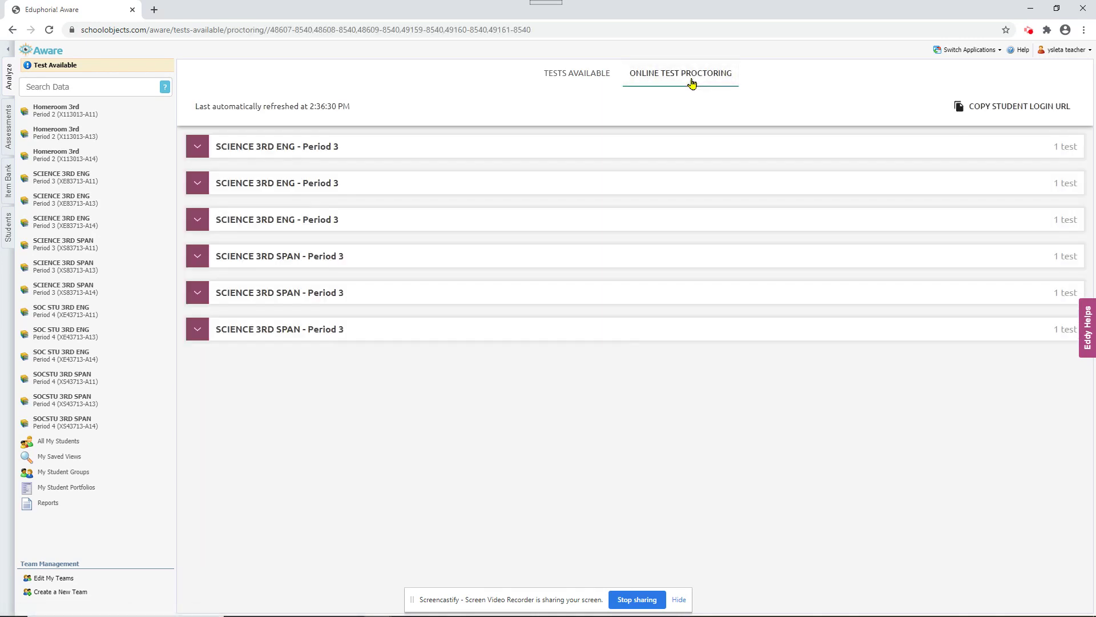
Step: Expand the second SCIENCE 3RD ENG - Period 3 group and view the first student's support options, cancelling without changes
click(198, 184)
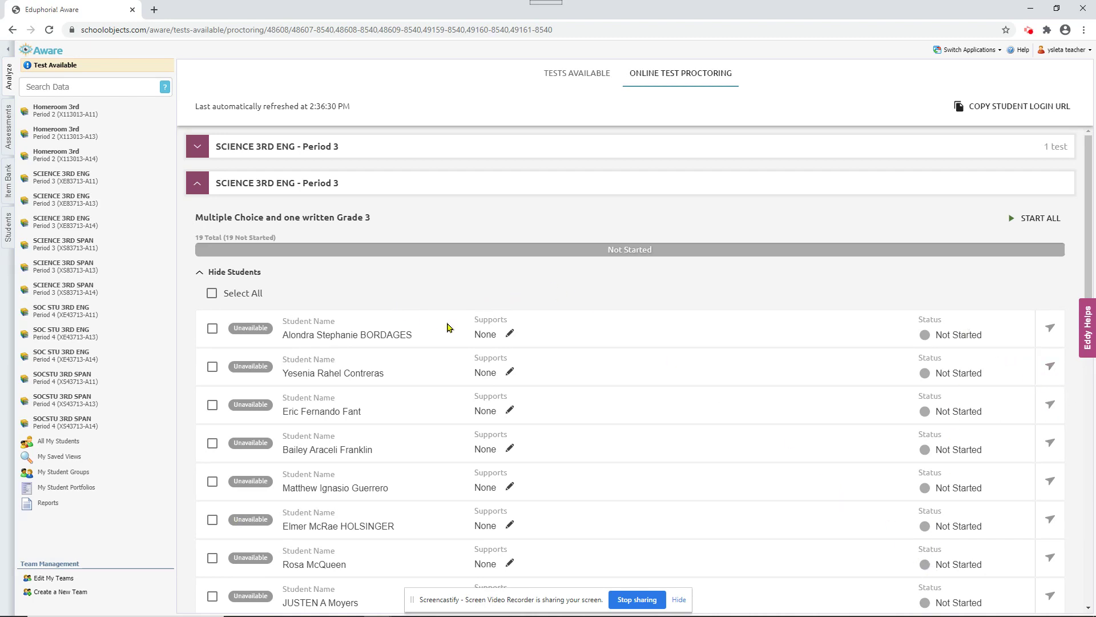
click(510, 333)
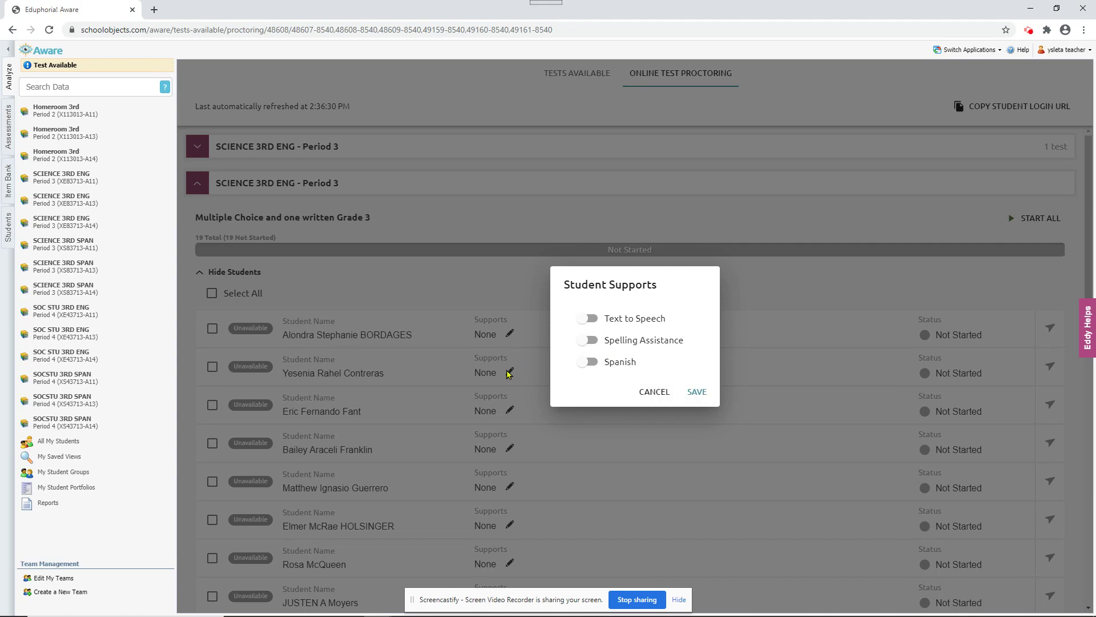
click(642, 393)
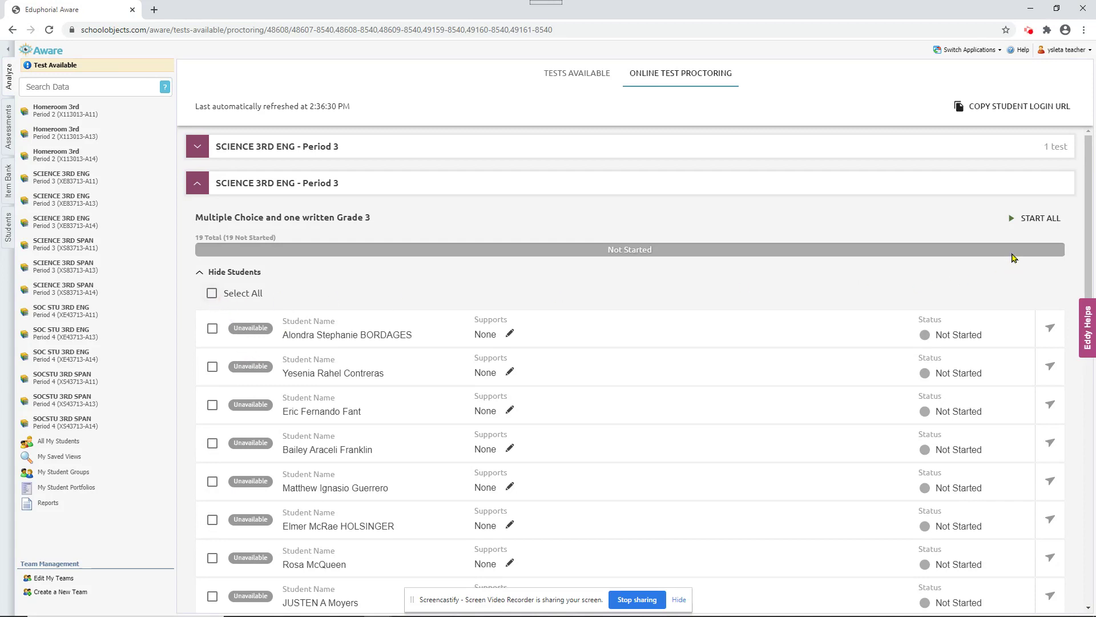
Step: Start the test for all students in the expanded group and stop it again for all of them
click(1034, 218)
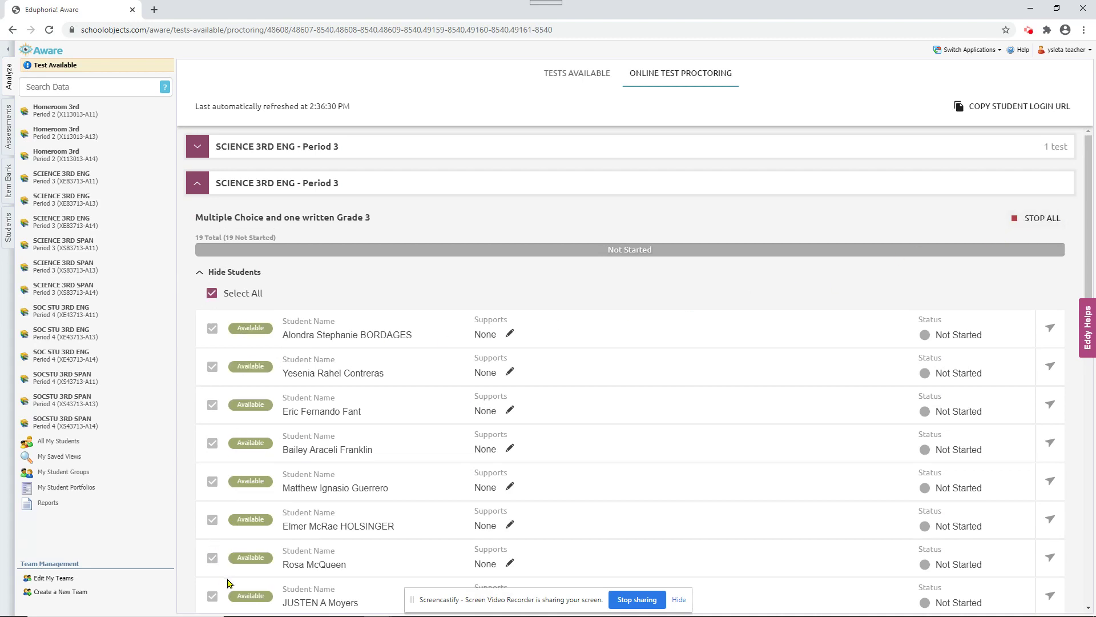
click(1021, 221)
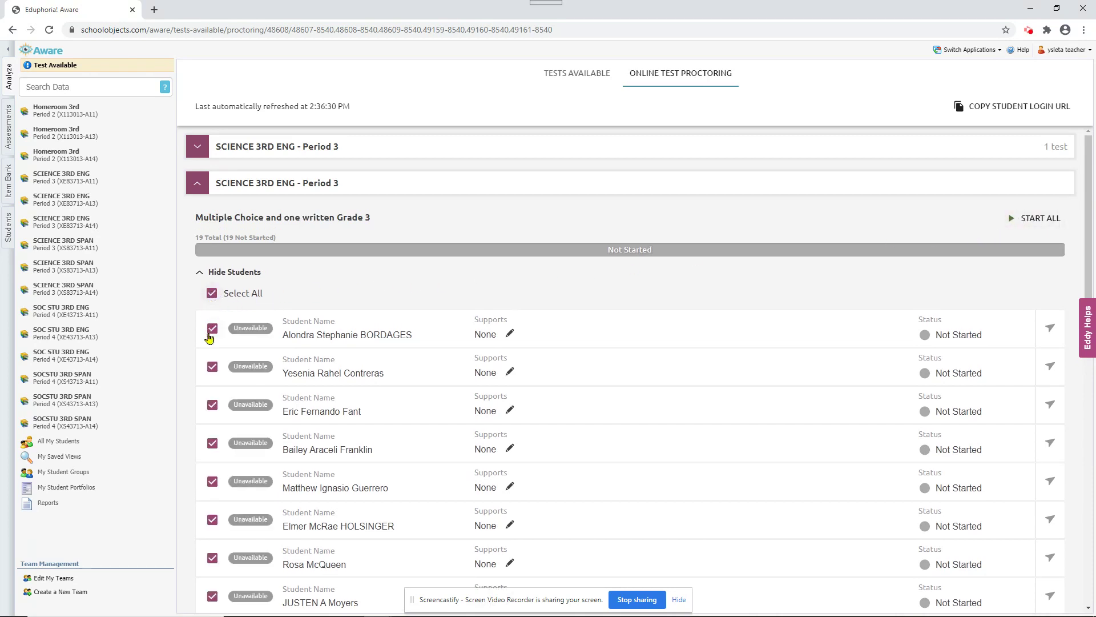
Step: Deselect the second and sixth students, start the test for the remaining selected students, and stop it for all
click(212, 369)
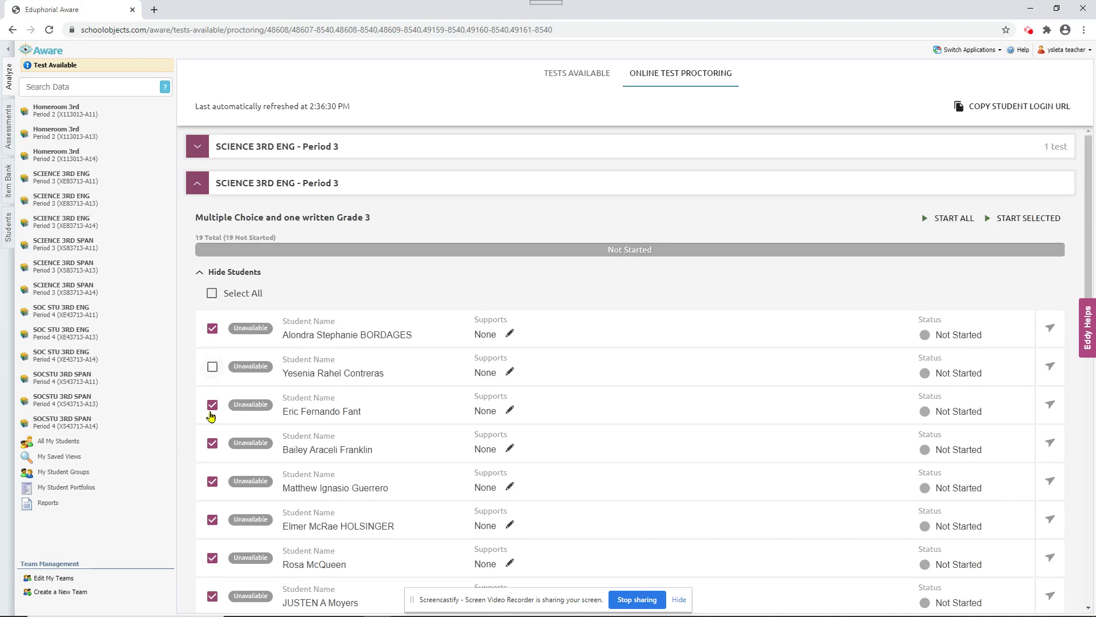
click(212, 520)
click(1024, 223)
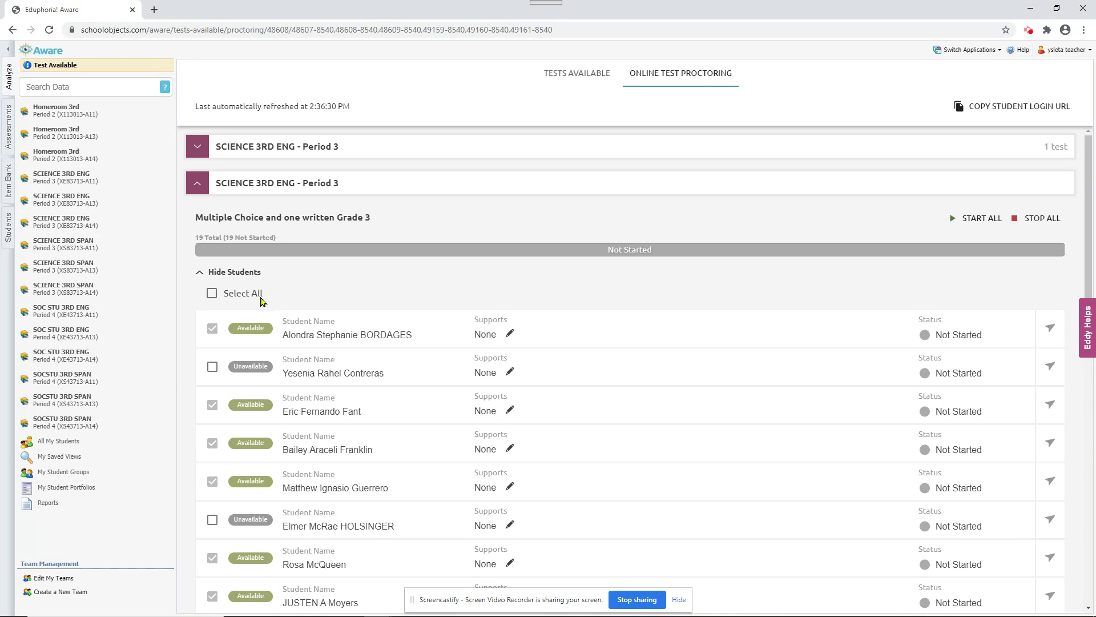
click(1030, 219)
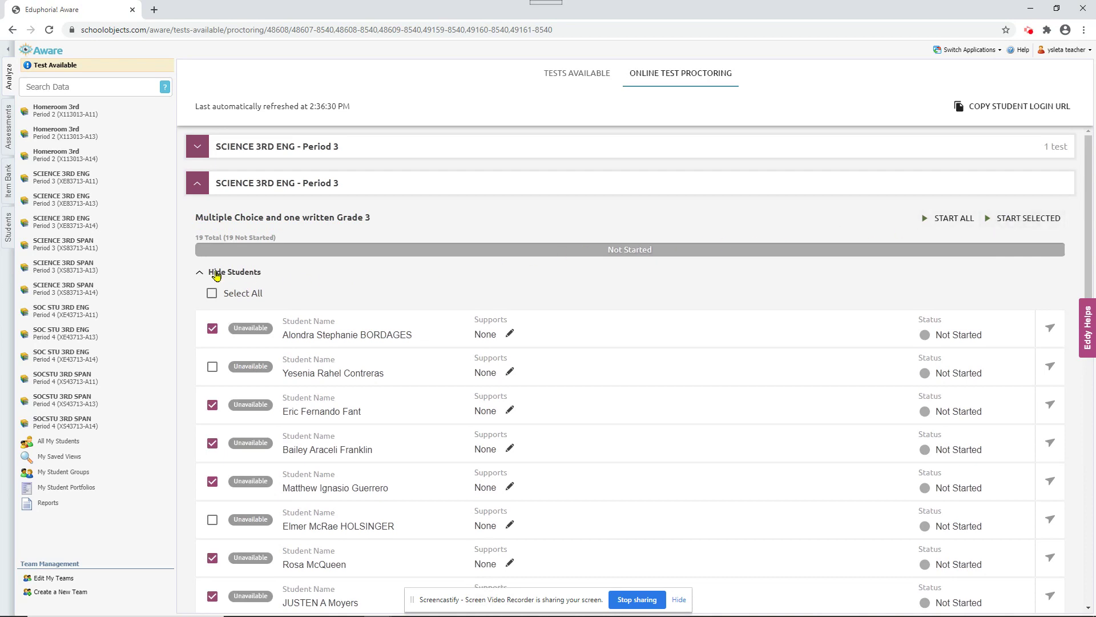
Step: Collapse the second group, expand the first SCIENCE 3RD ENG - Period 3 group, and examine its student status breakdown
click(197, 183)
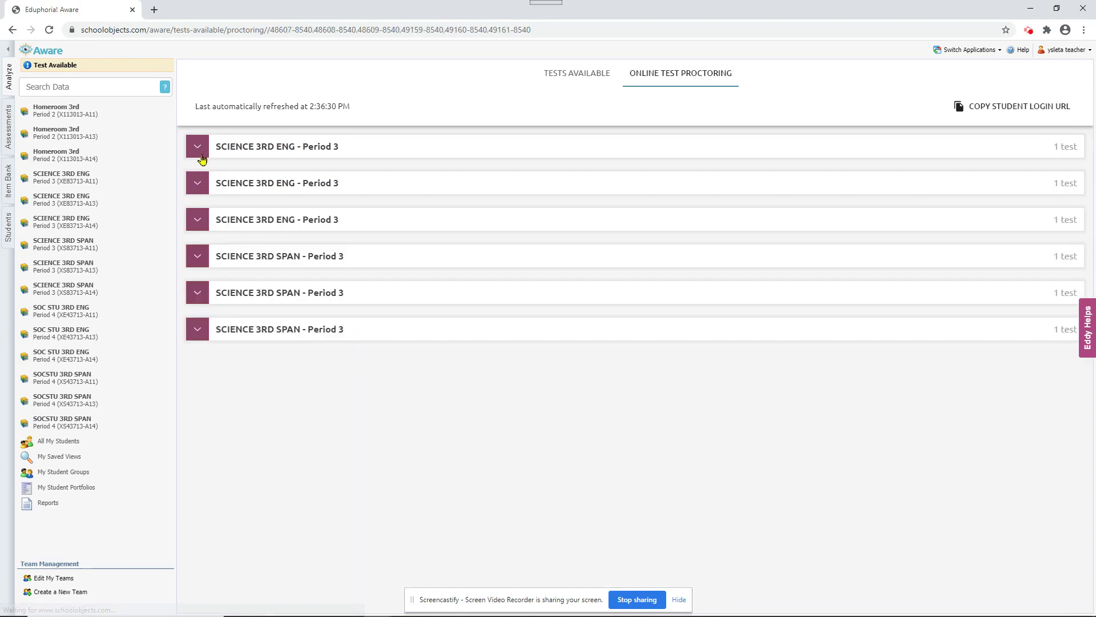
click(198, 148)
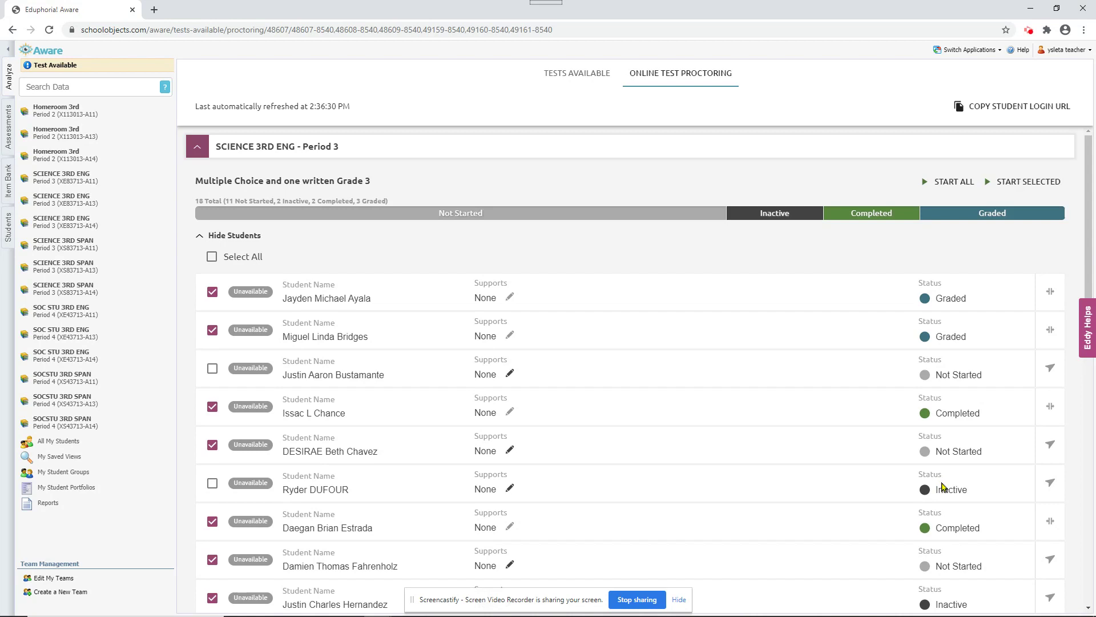
mouse_move(959, 526)
mouse_move(431, 217)
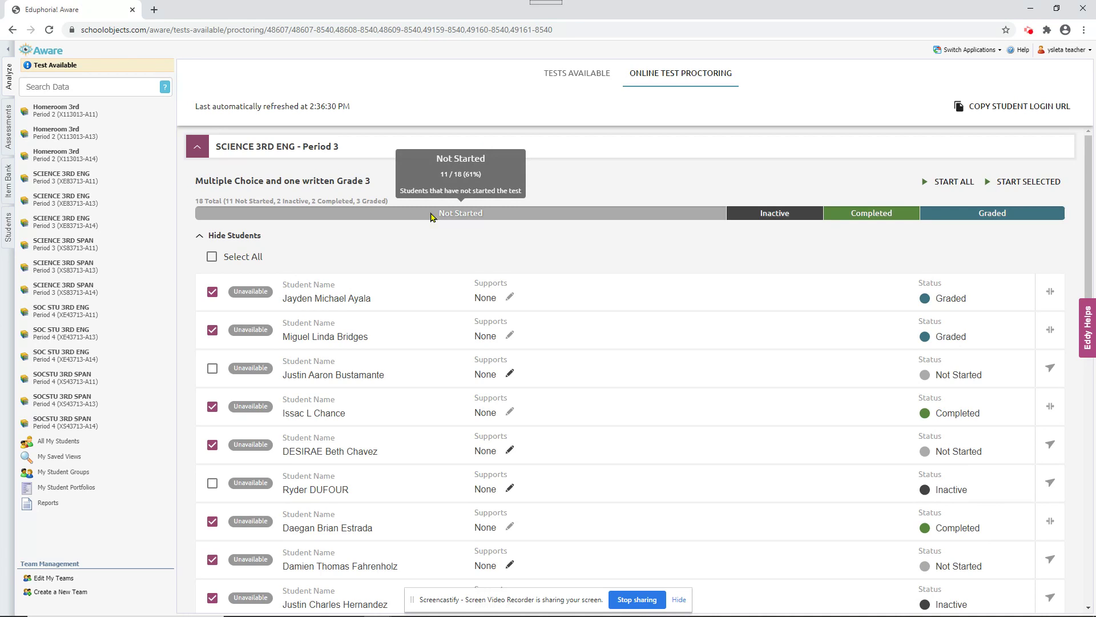
mouse_move(782, 215)
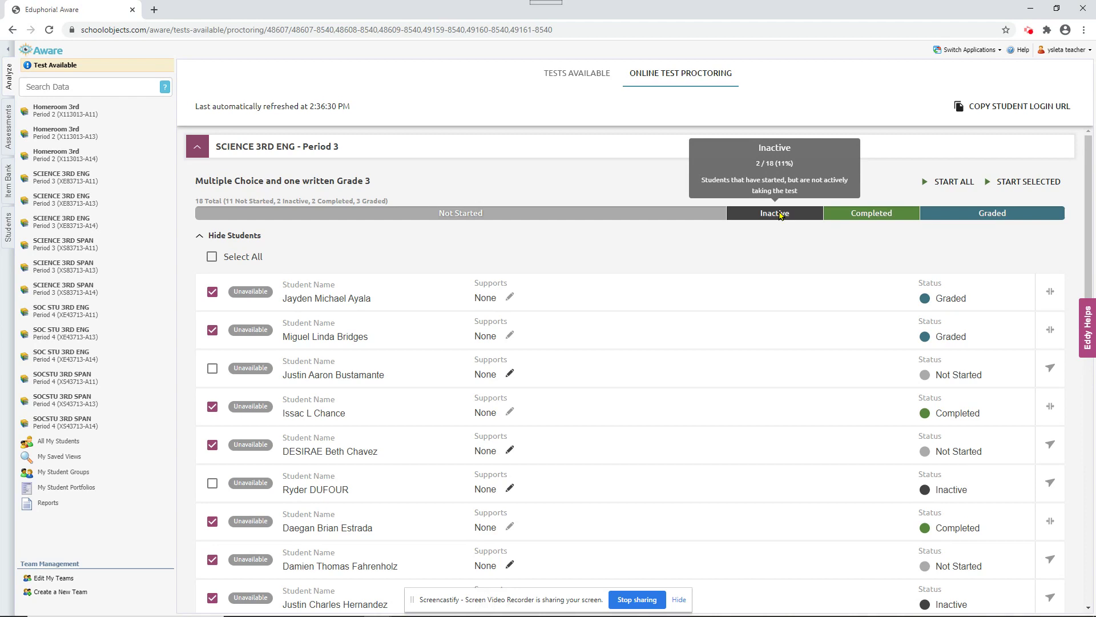
mouse_move(846, 215)
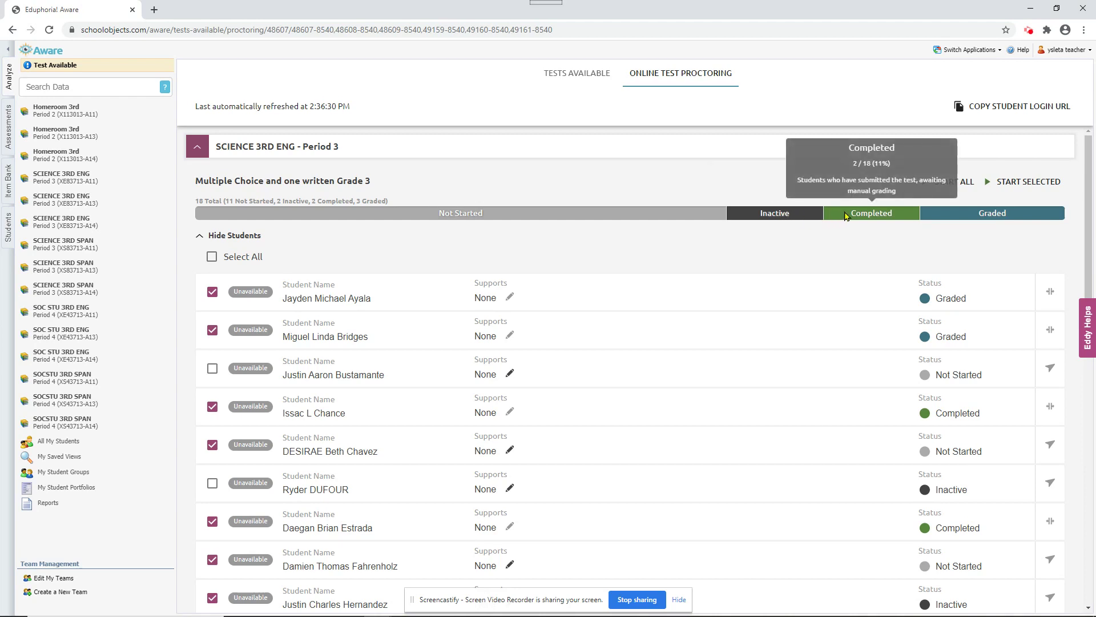
Step: Reopen the first student's graded test in the expanded group and close it again
click(1046, 295)
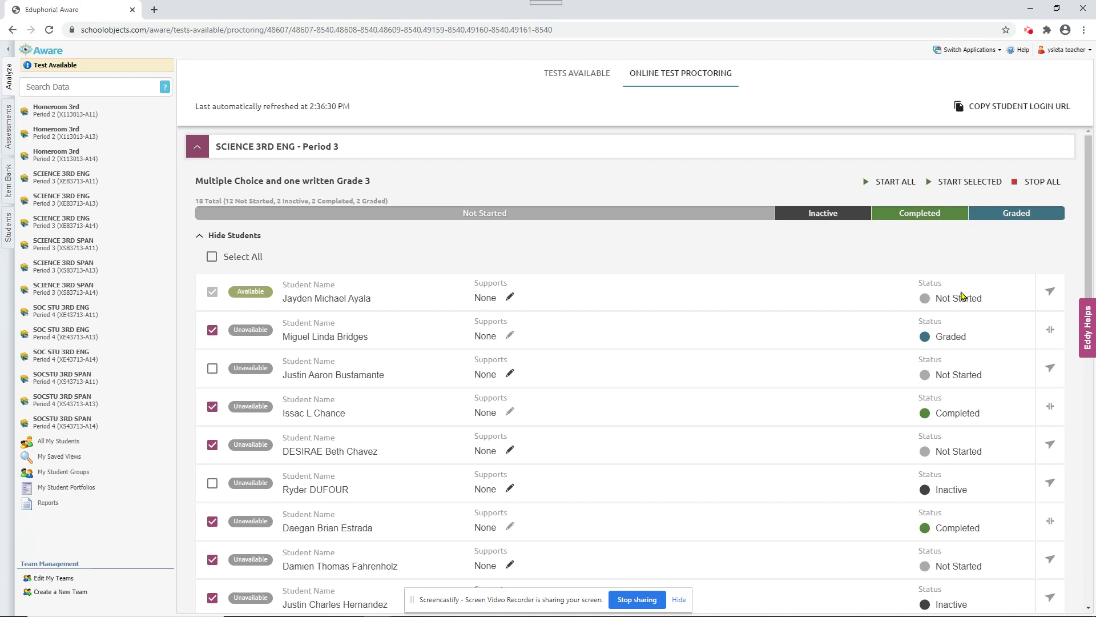
click(1048, 294)
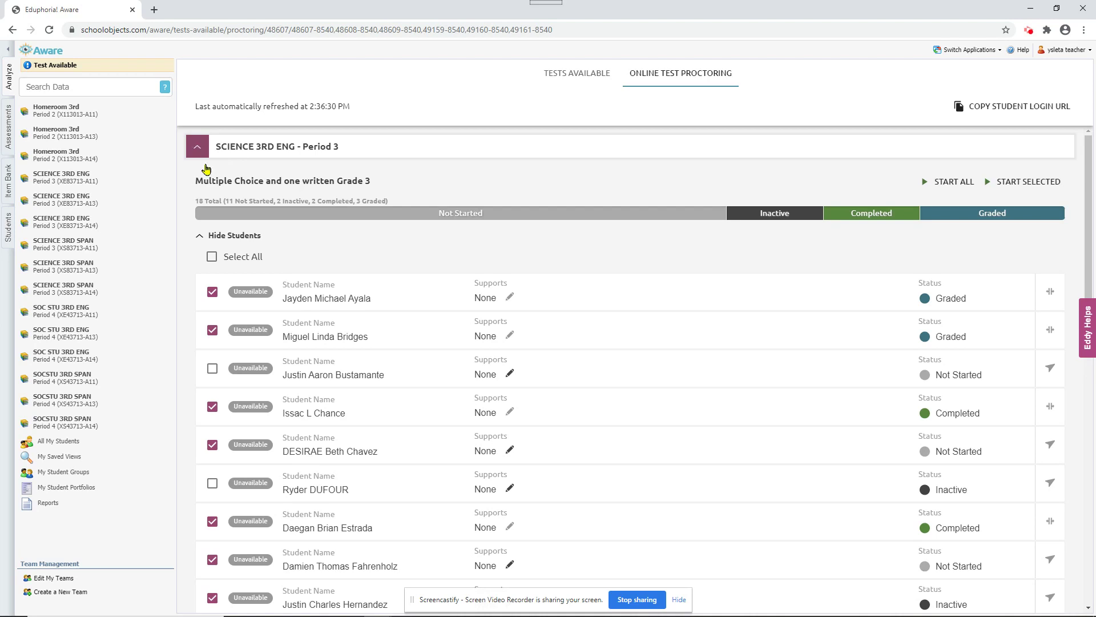
scroll(220, 240, down, 5)
scroll(233, 247, down, 4)
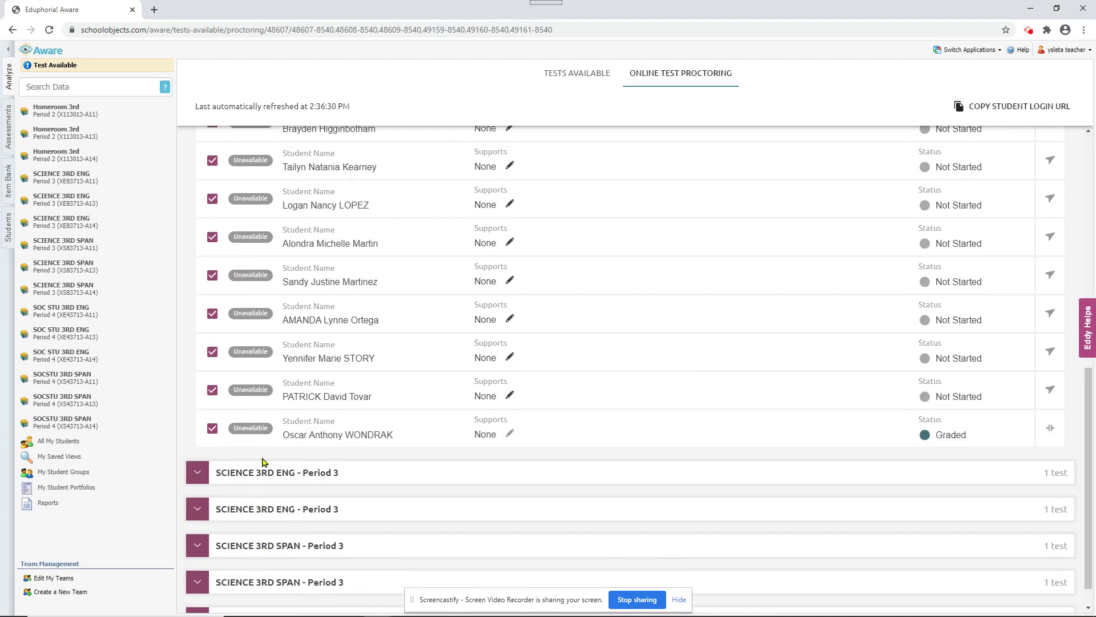
scroll(269, 446, up, 9)
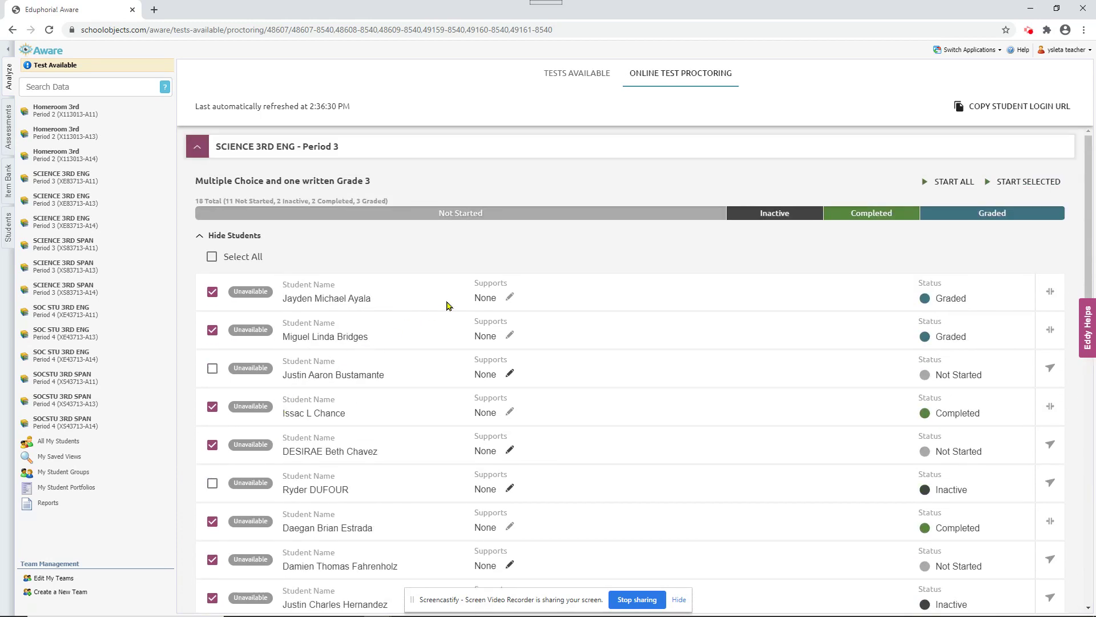
Step: Return to the available tests and toggle "Multiple Choice and one written Grade 3" out of online test proctoring and back in
click(571, 77)
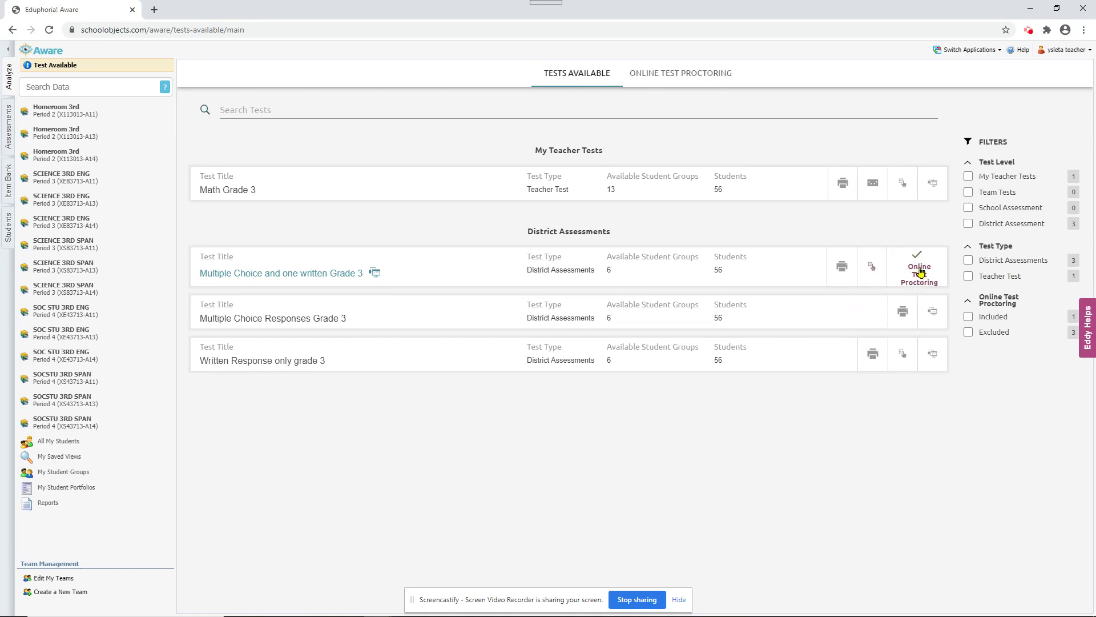
click(920, 269)
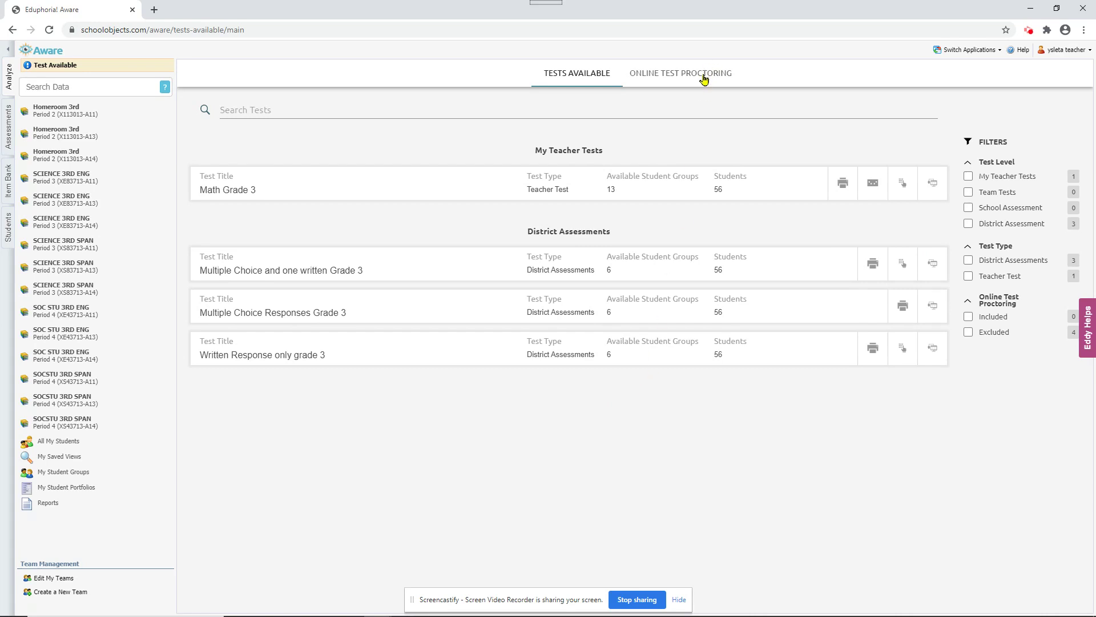
click(921, 274)
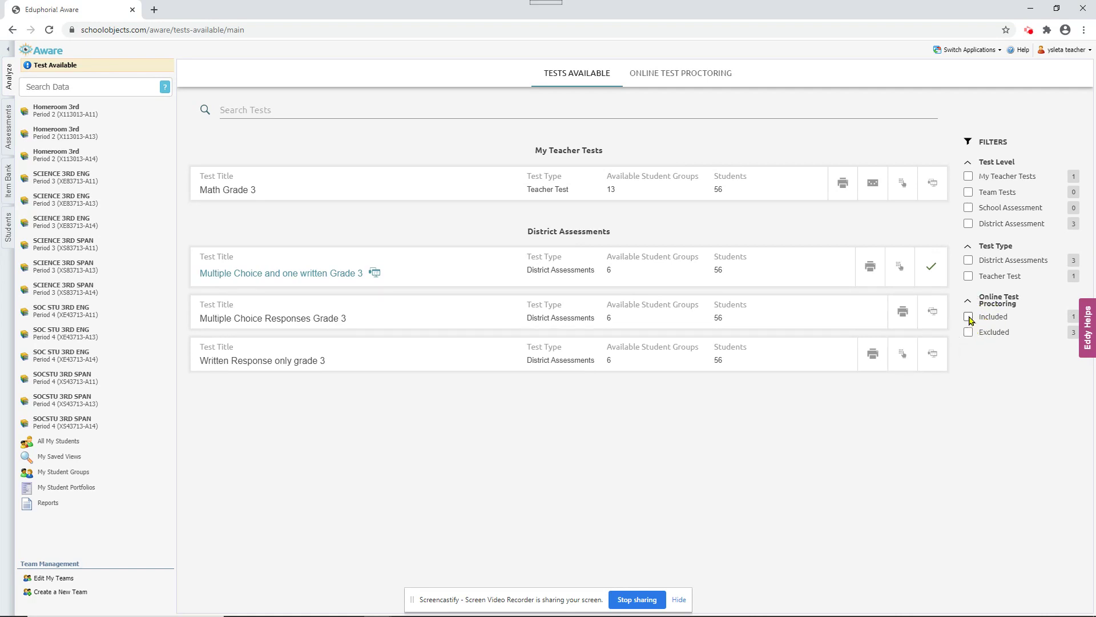
Step: Filter for tests included in proctoring, remove "Multiple Choice and one written Grade 3" from proctoring, and clear the filter
click(968, 317)
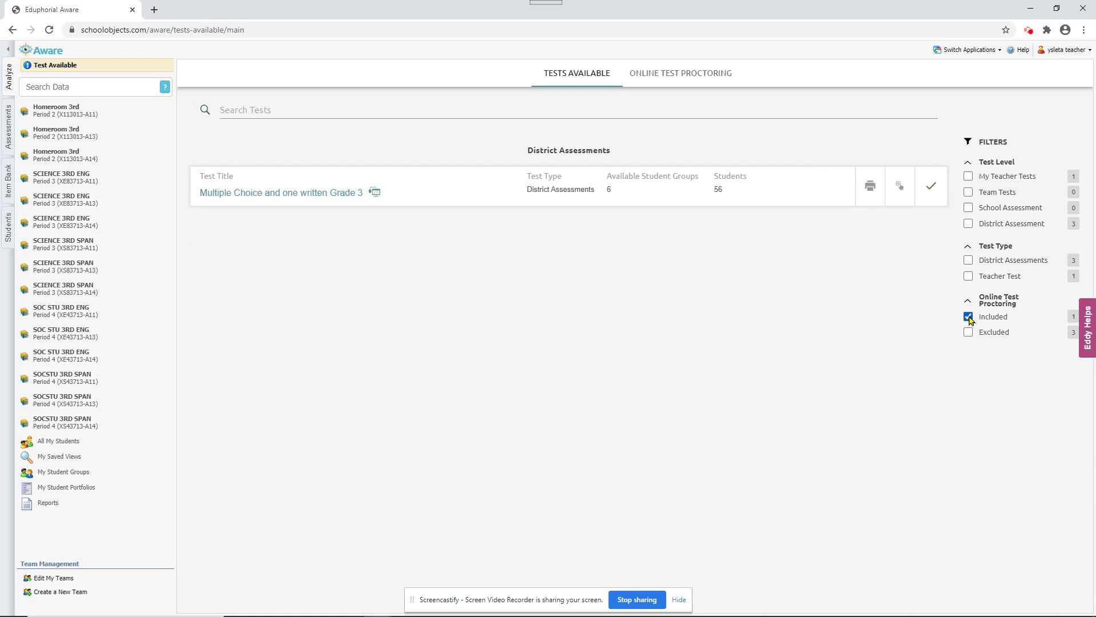
click(922, 191)
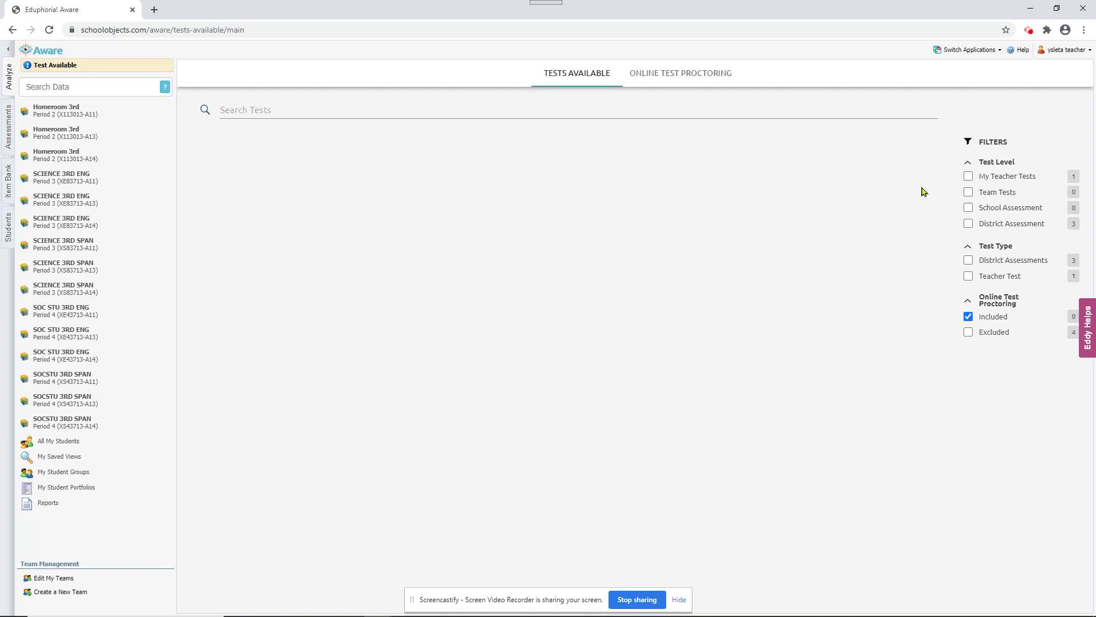
click(968, 318)
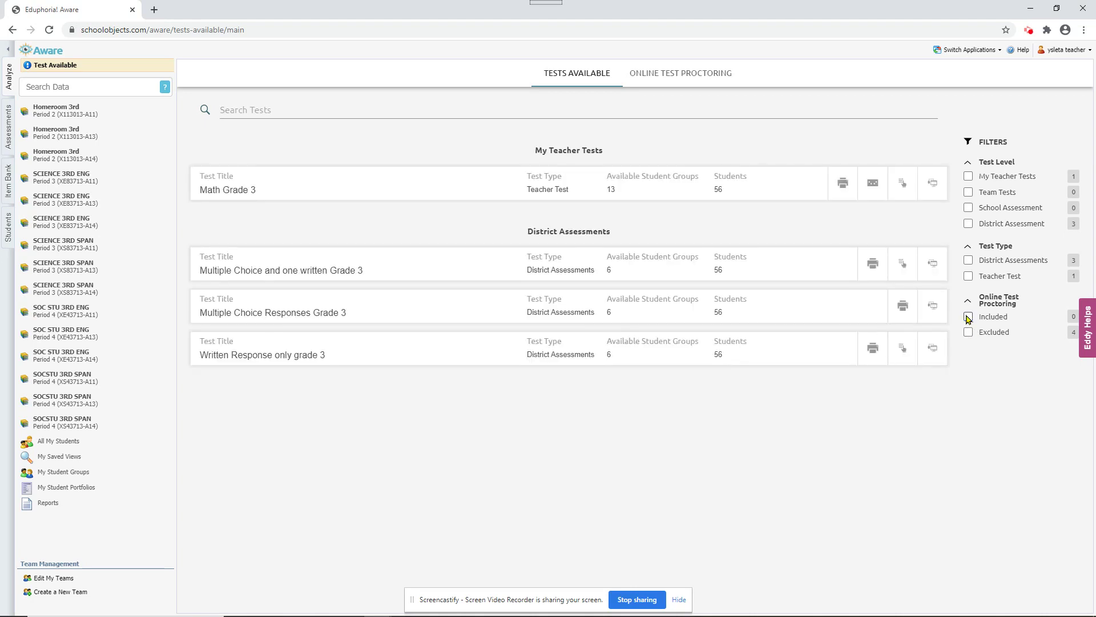